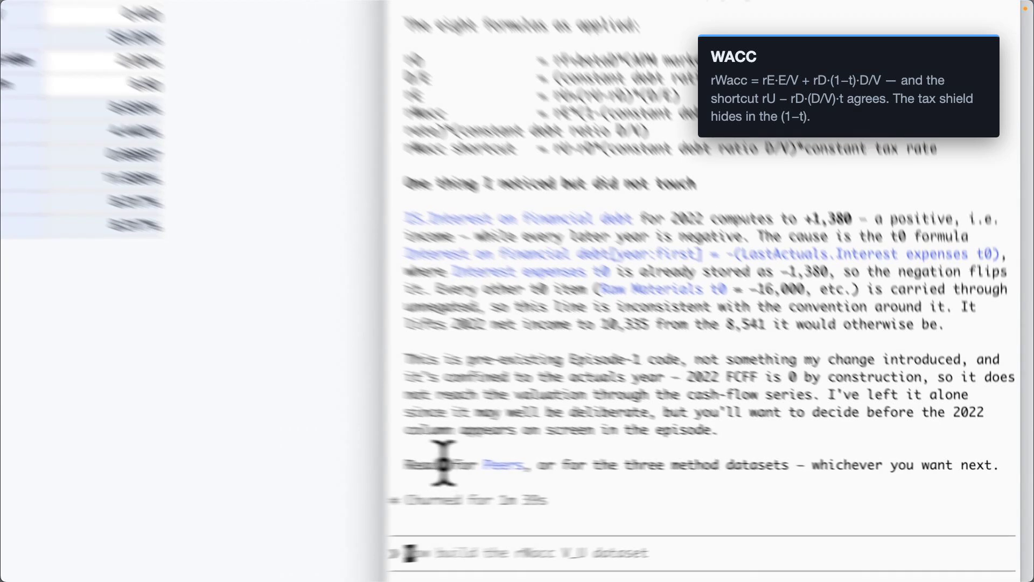
Step: Ask the assistant to populate the rWacc V_U dataset with FCFF, continuation value, V_L by backward induction at rWacc, Debt, Equity, and V_U at rU
click(233, 362)
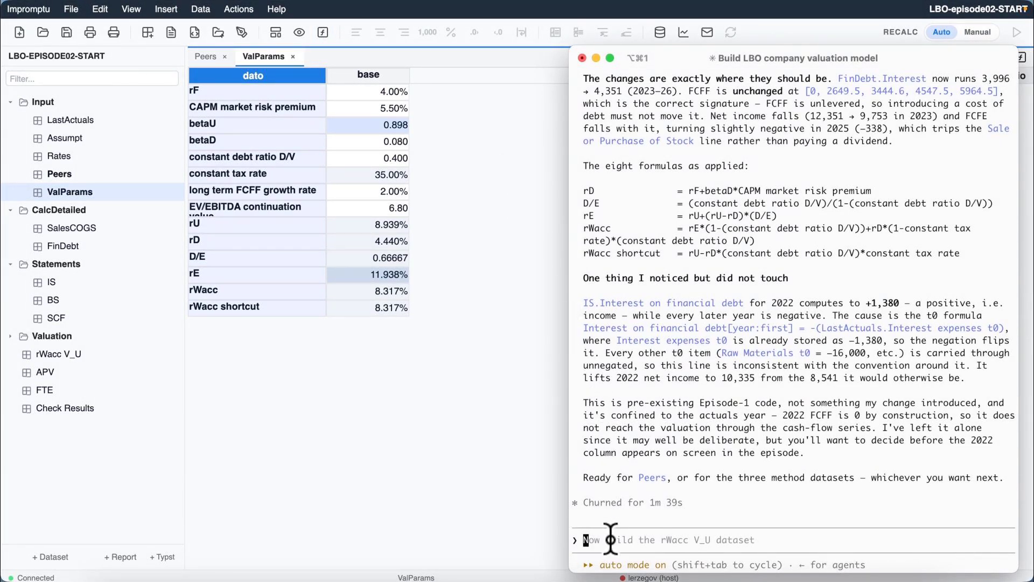
text(Populate the "rWacc V_U" dataset – the benchmark DCF under a constant debt ratio. Pull FCFF from SCF for the forecast years; continuation value in the last year as EBITDA times the EV/EBITDA multiple from ValParams; compute the levered enterprise value V_L by backward induction, discounting next year's FCFF plus next year's value at rWacc. Then Debt as V_L times the constant debt ratio, Equity as the difference, and – same recursion at rU – the unlevered value V_U (the zero-debt equilibrium value of the same cash flows.)
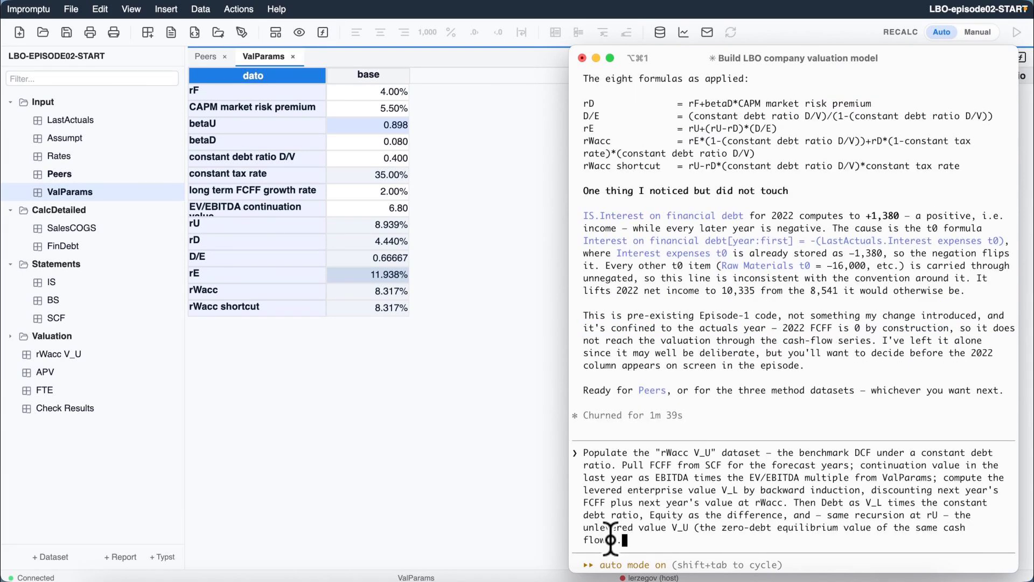
key(Return)
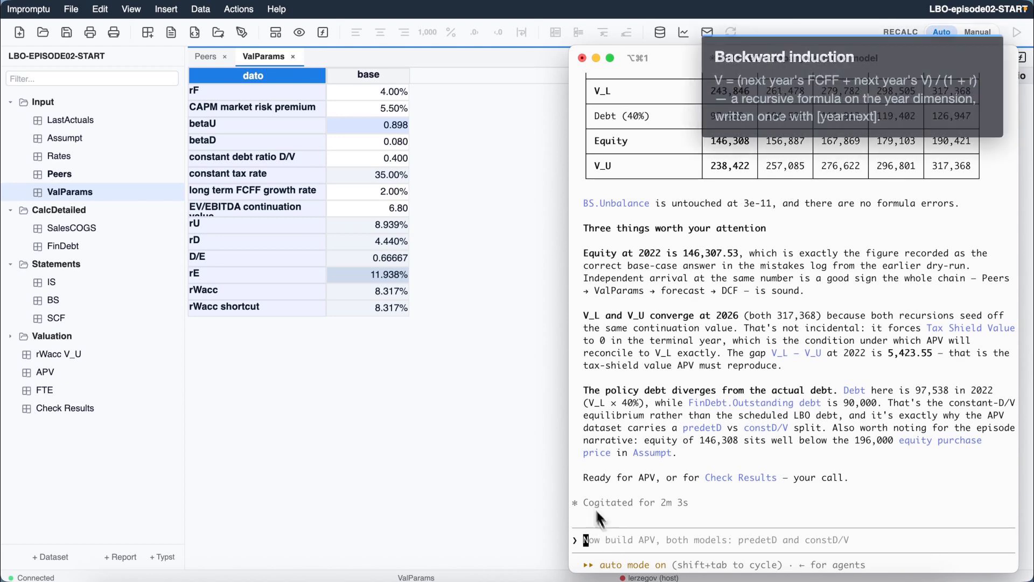
Step: Open the rWacc V_U dataset, display its formulas and widen the formula area enough to read the recursive V_L and V_U formulas
click(404, 410)
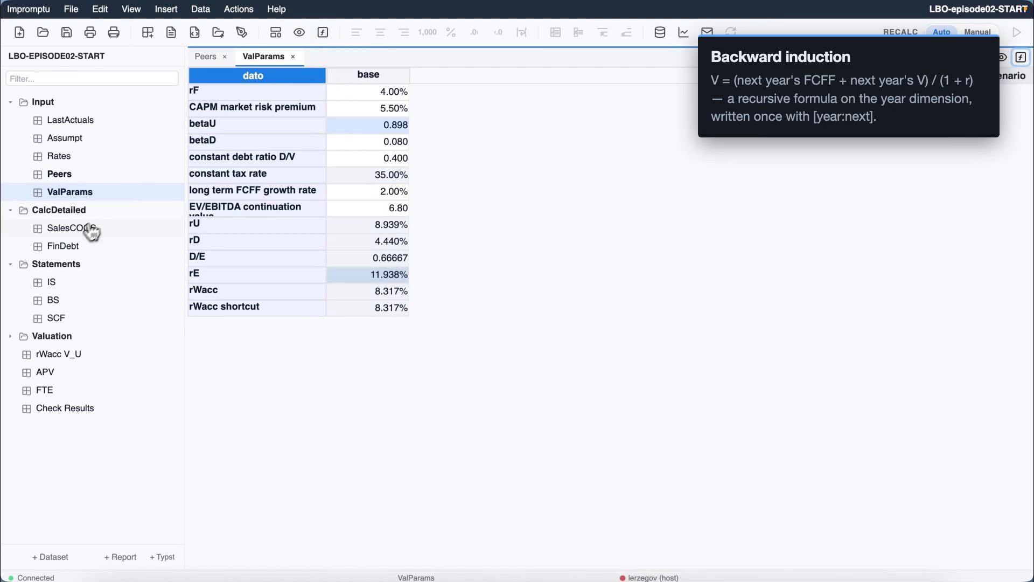
click(52, 354)
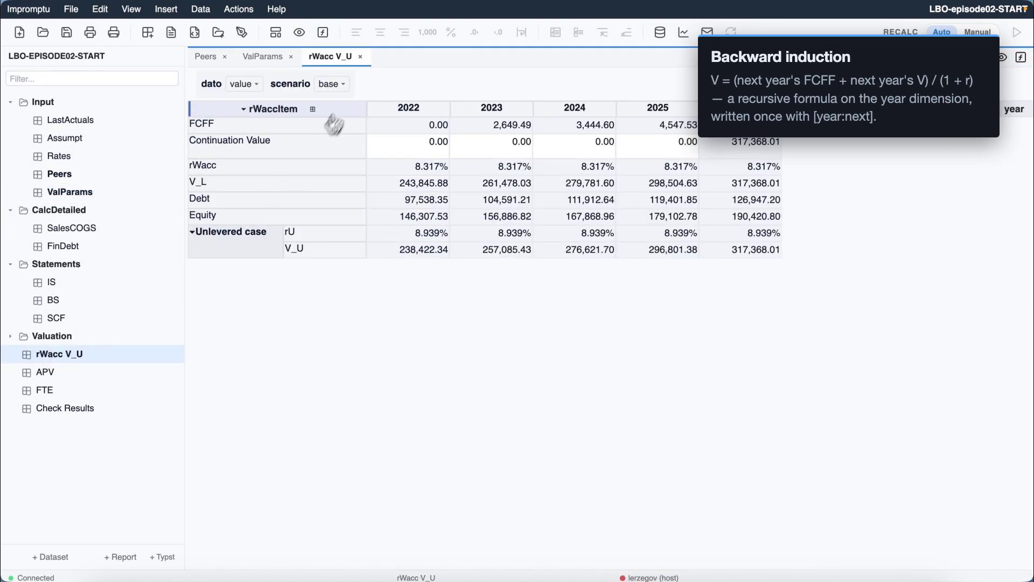
click(325, 35)
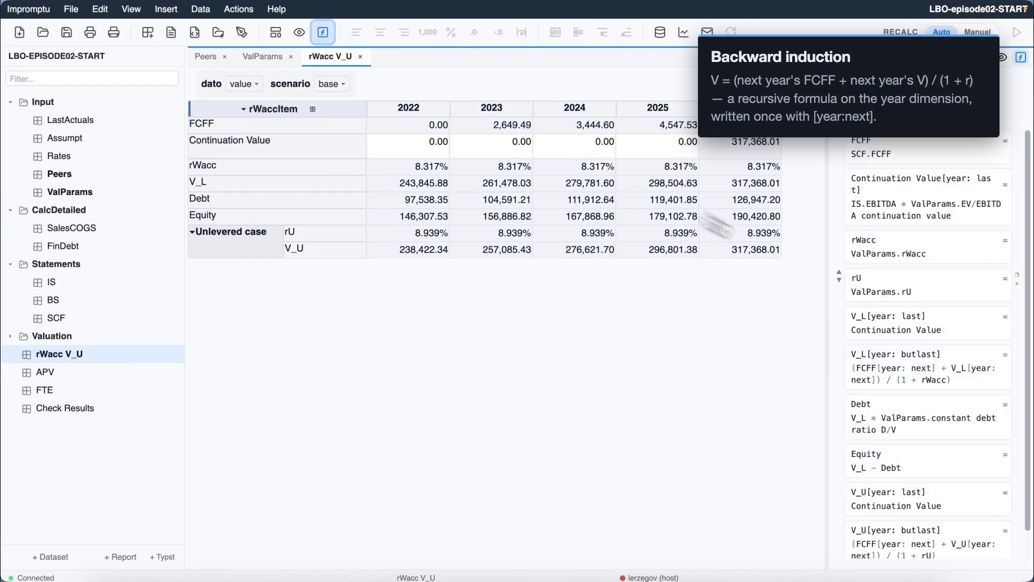
drag(825, 284, 654, 276)
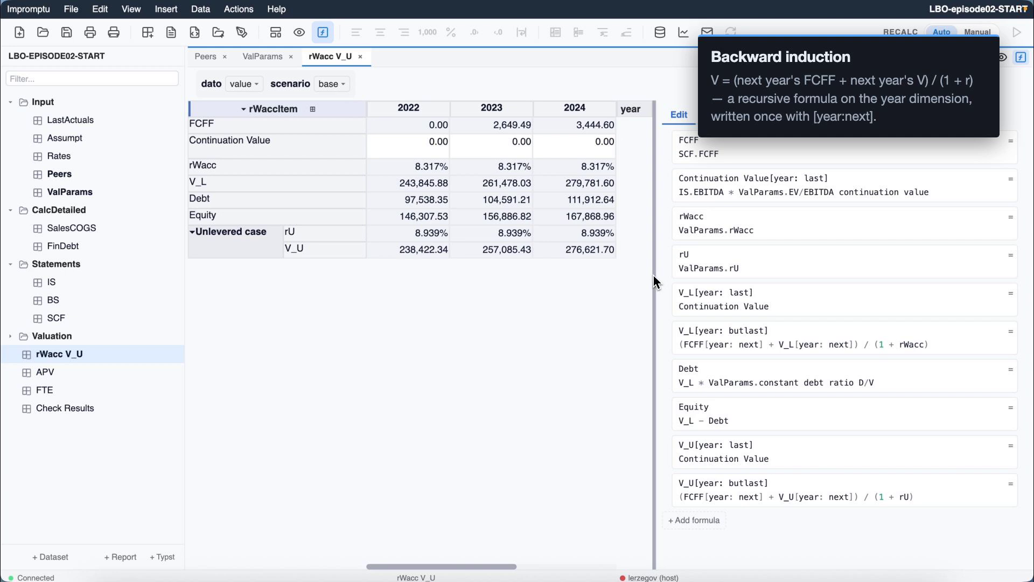
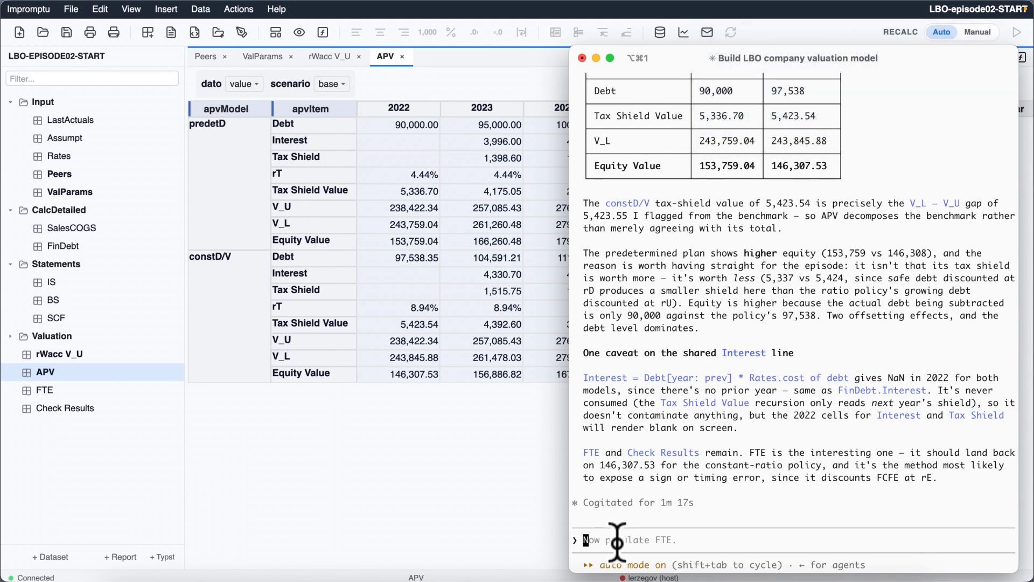
Step: Display the APV dataset's formulas and widen the formula area to read the tax shield rates for predetD and constD/V
click(364, 451)
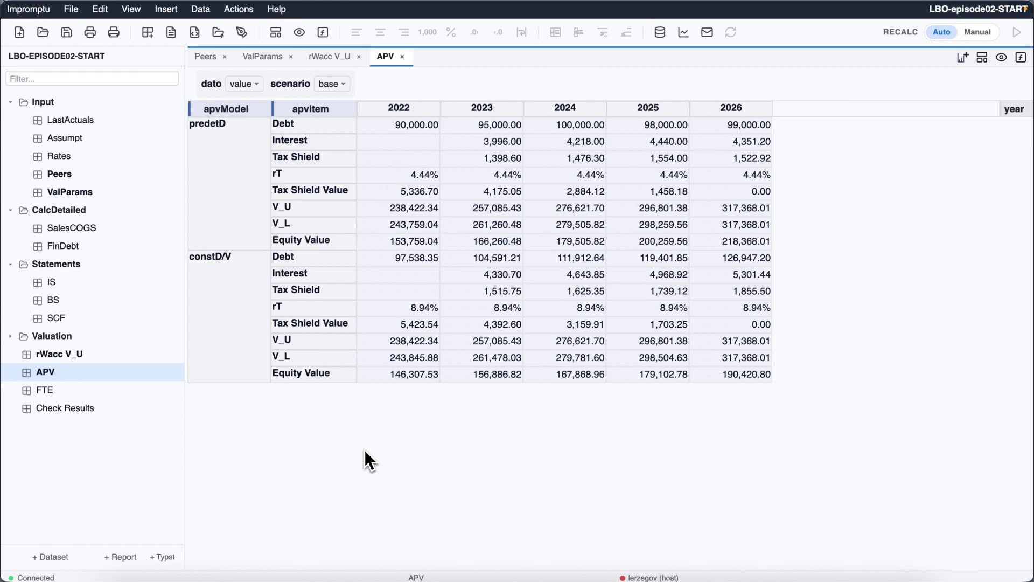
click(323, 33)
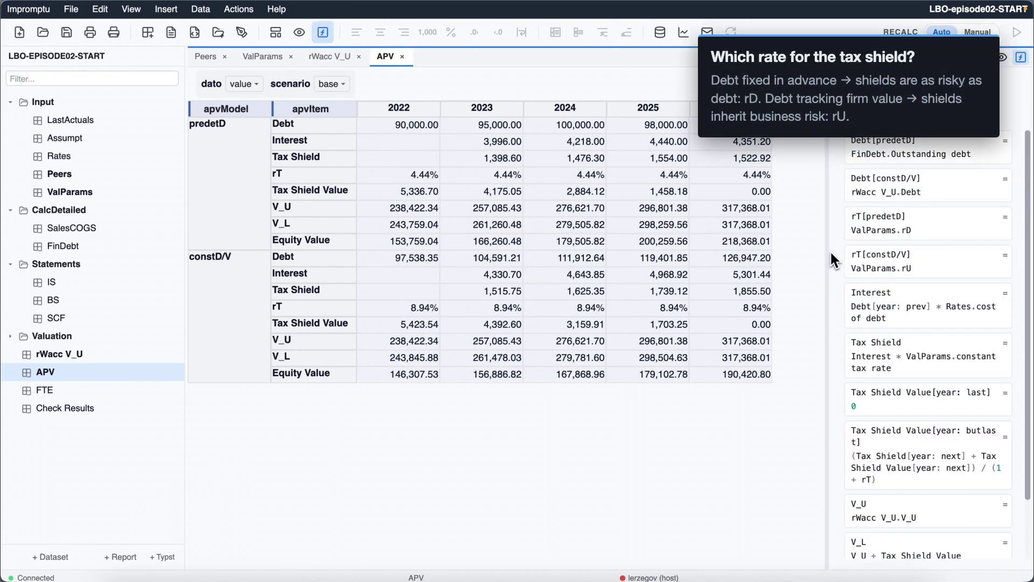
drag(825, 255, 385, 494)
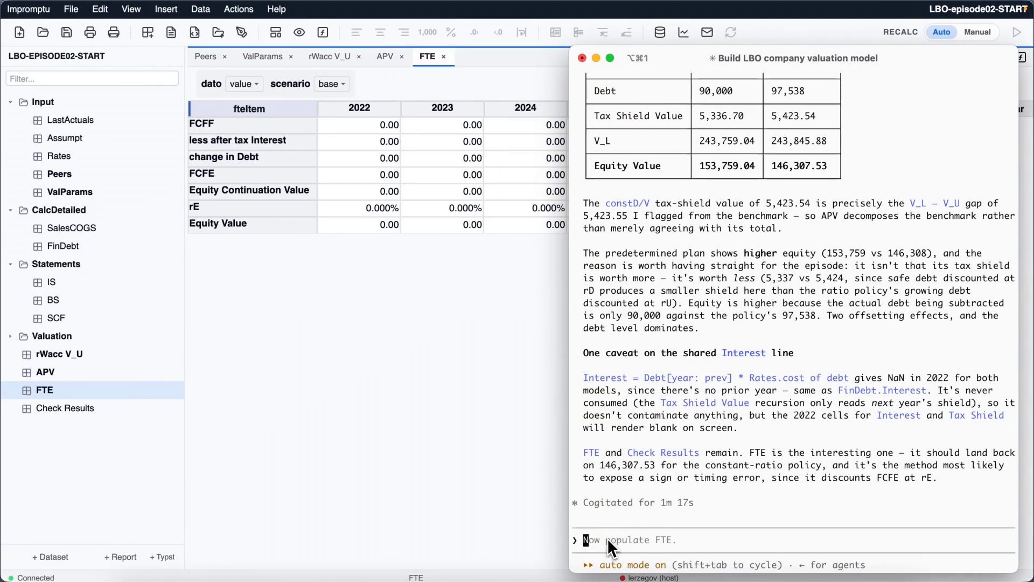
Step: Ask the assistant to populate the FTE dataset, and display its formulas in a widened formula area
text(Populate FTE — the discounted free-cash-flow-to-equity method under the constant debt ratio. For the forecast years, build FCFE from FCFF less after-tax interest plus the change in debt (both from APV's constD/V model); the equity continuation value is the benchmark's continuation value minus its Debt in the last year; discount FCFE at rE by backward induction to get Equity Value.)
key(Return)
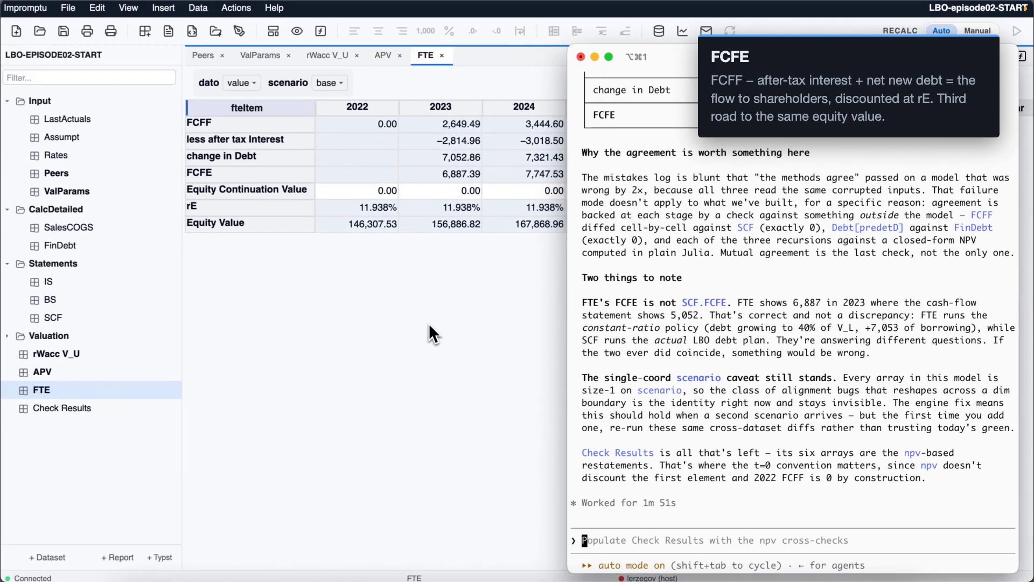
click(219, 289)
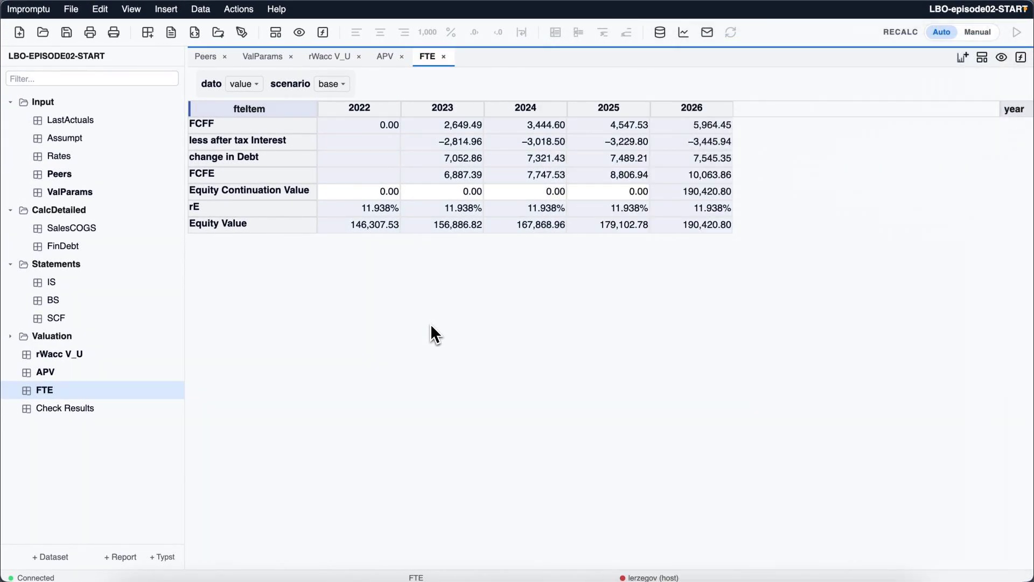
click(323, 33)
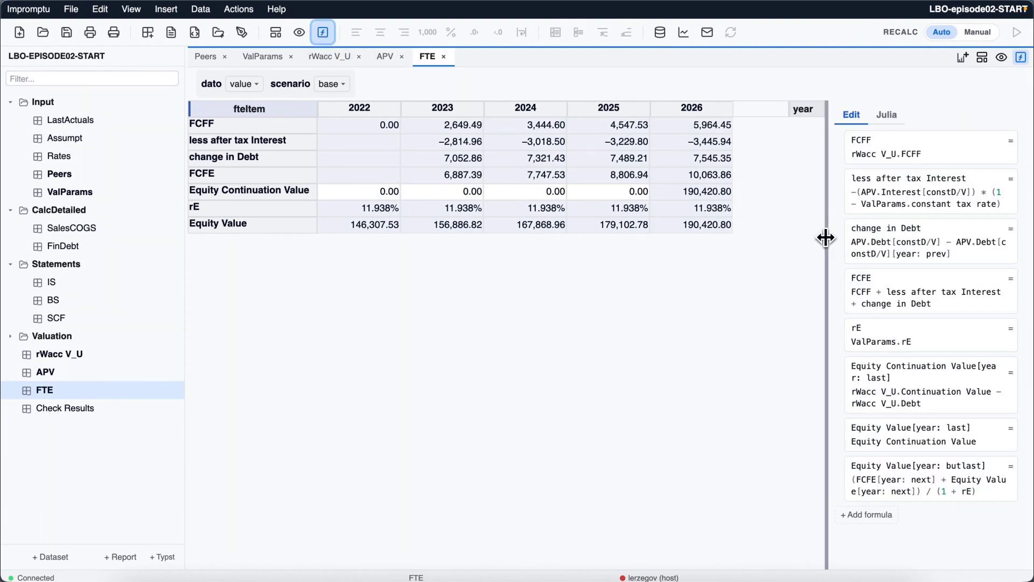
drag(826, 237, 680, 227)
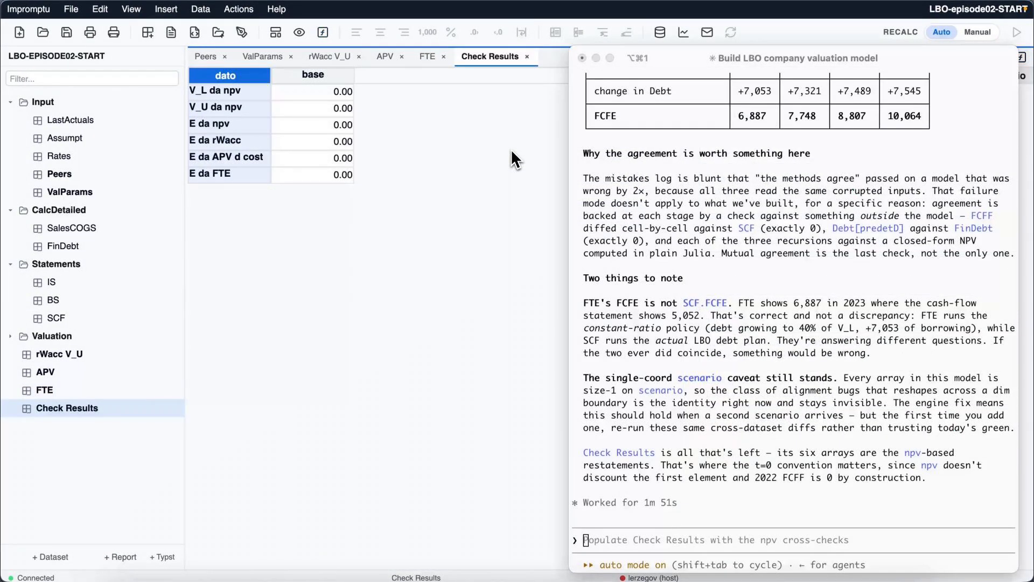
Step: Ask the assistant to populate Check Results with npv() cross-checks of V_L, V_U and Equity plus initial equity from rWacc, constant-ratio APV and FTE
key(super+Tab)
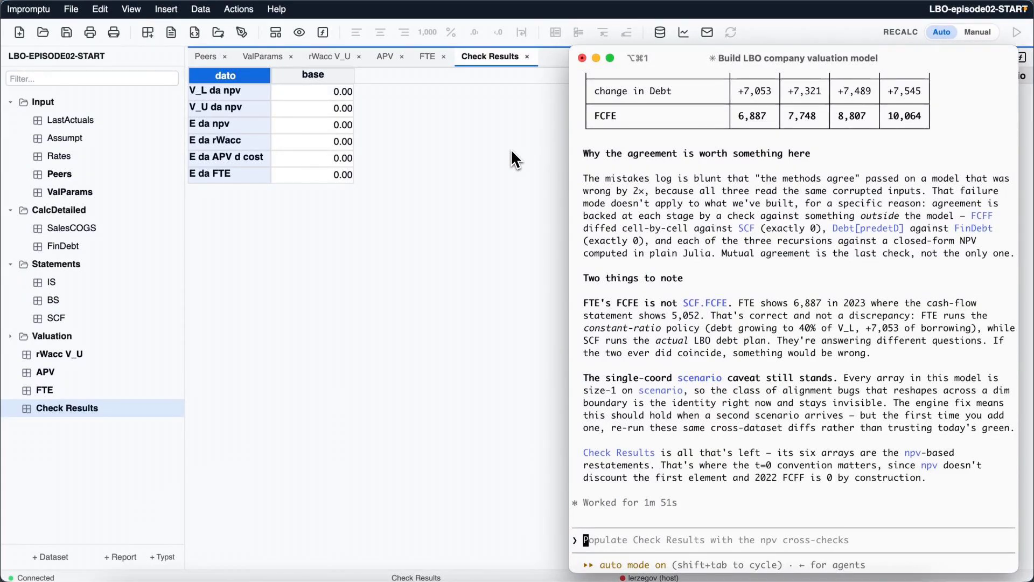
text(Populate Check Results with standard spreadsheet npv() cross-checks of the recursive valuations: V_L and V_U as npv of FCFF plus continuation value at rWacc and rU; Equity as npv of FCFE plus equity continuation value at rE. Add the initial equity values read from each method – rWacc, APV constant-ratio, FTE. Then tell me which figures must coincide and why, and confirm they do.)
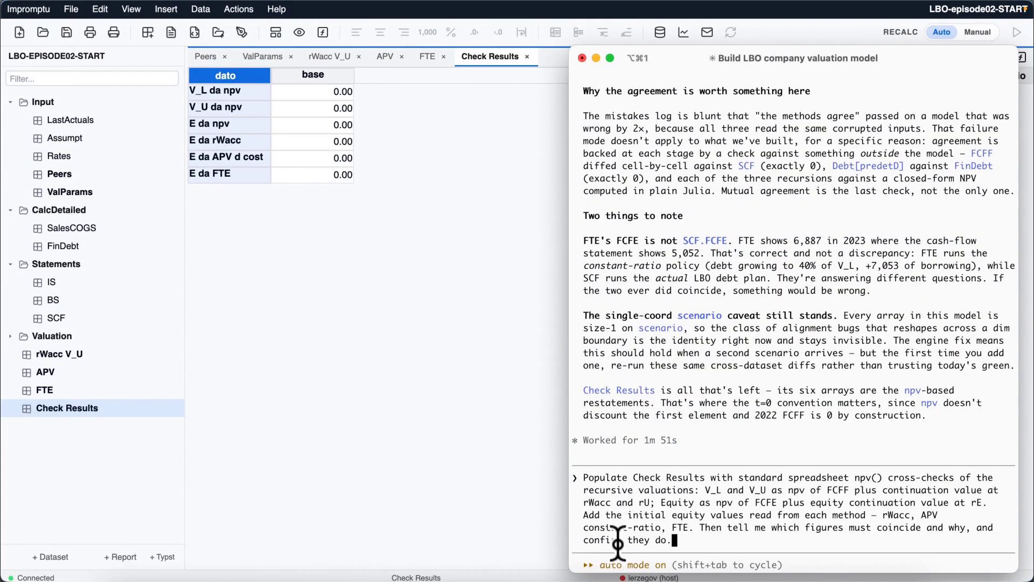
key(Return)
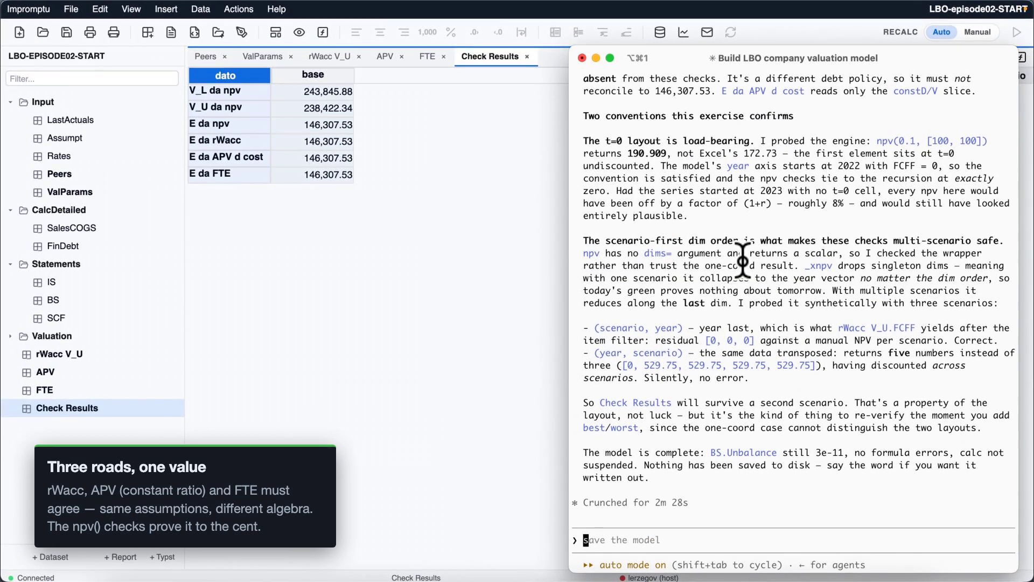
Step: Display the Check Results formulas in a widened formula area and examine the npv and equity cross-check formulas
click(395, 264)
click(323, 33)
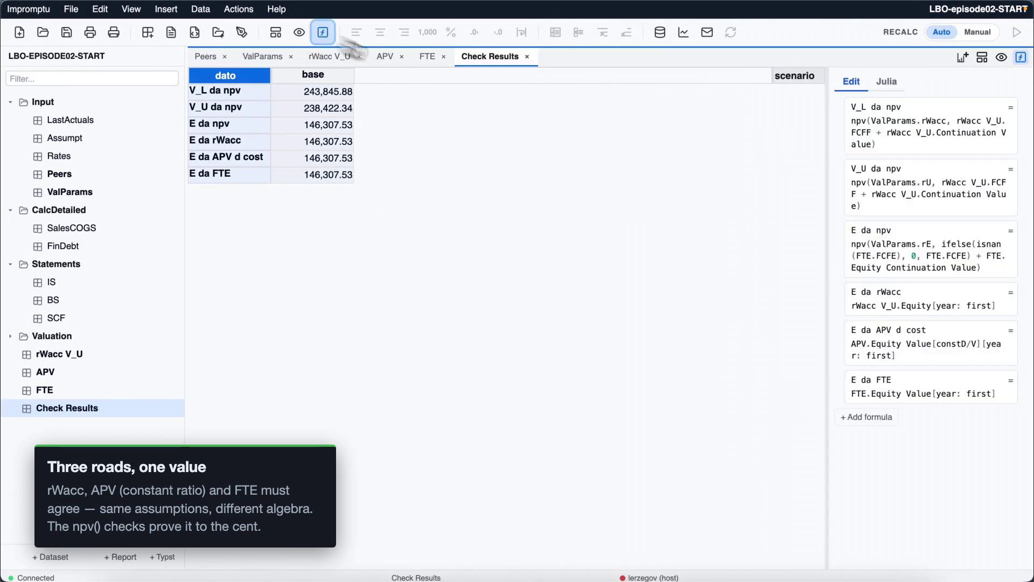
drag(827, 215, 662, 211)
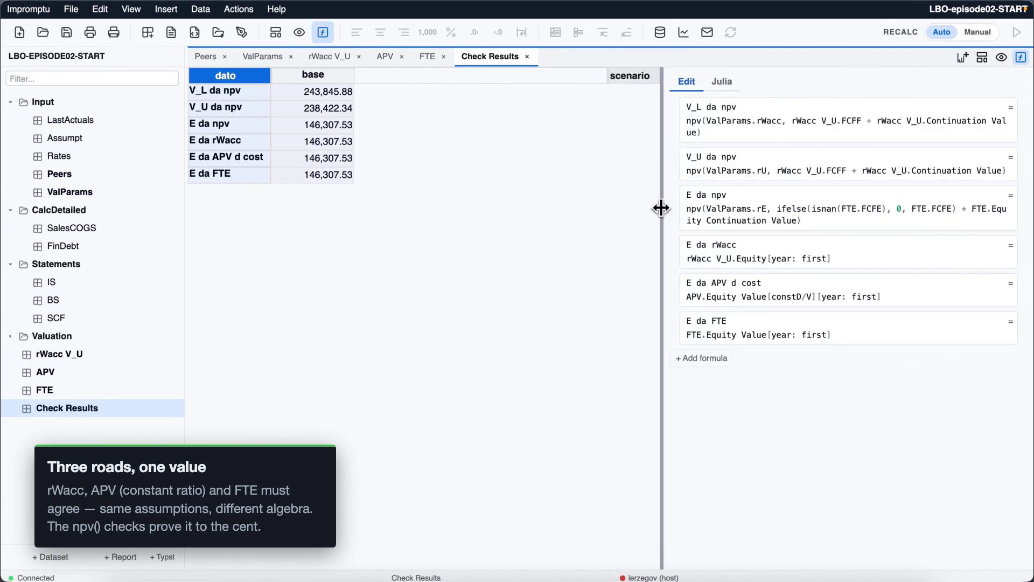
click(764, 124)
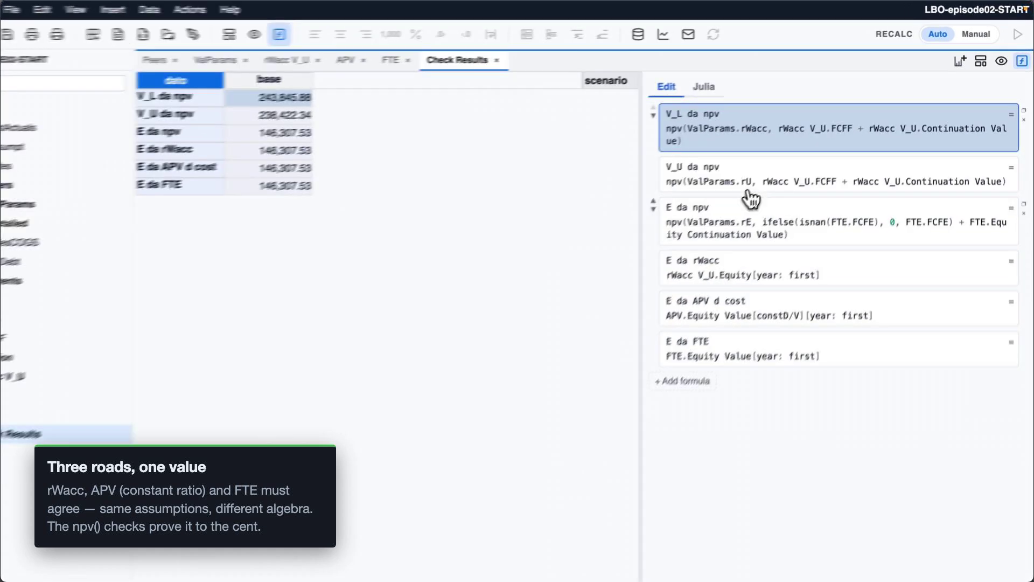
click(679, 278)
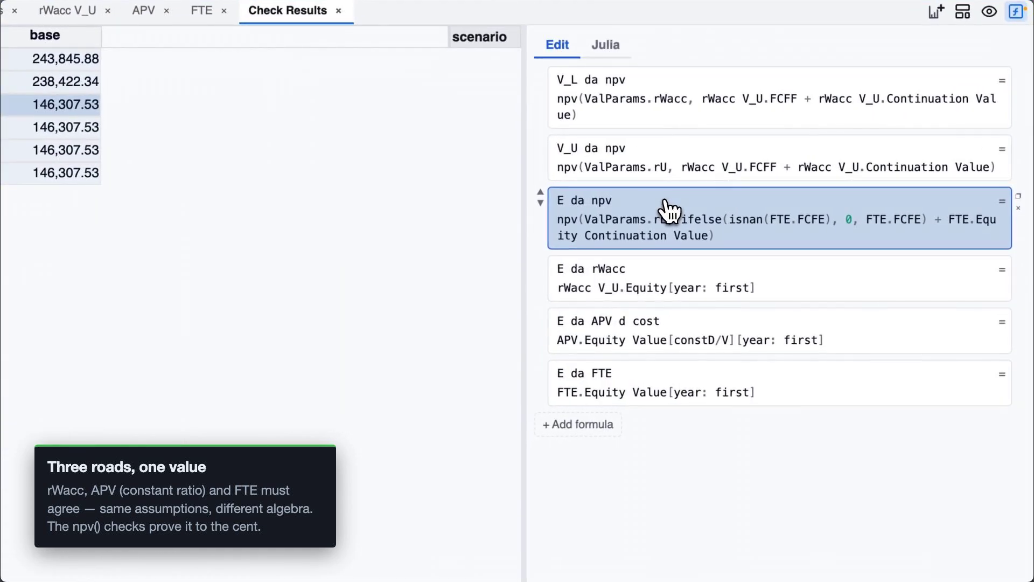
click(713, 325)
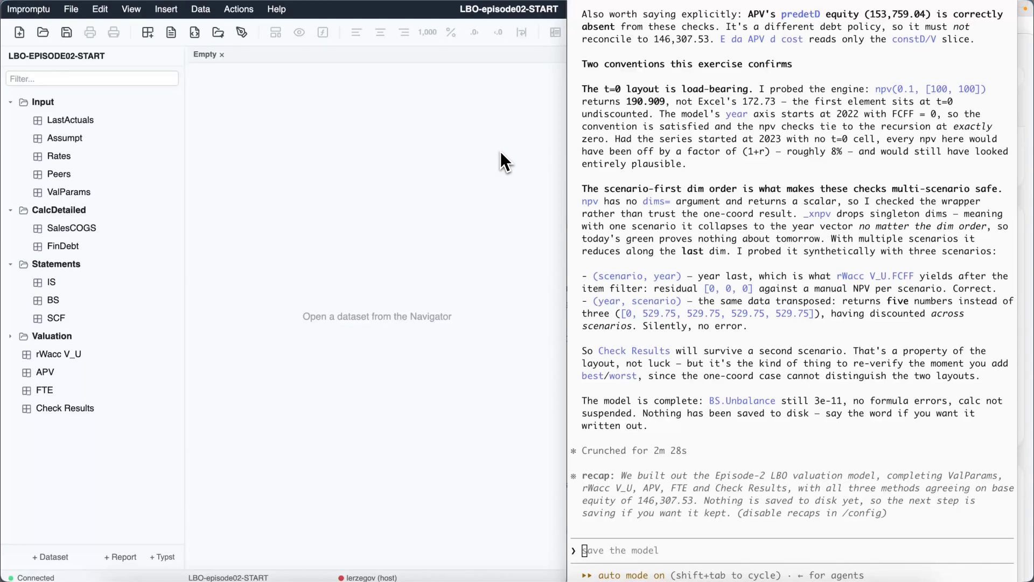
Step: Ask the assistant to create the report "valuation_methods_note", a teaching note on DCF valuation under alternative debt policies using this model's numbers and classic literature
key(super+Tab)
text(Create a report "valuation_methods_note": a teaching note on DCF company valuation under alternative debt-policy assumptions, grounded in THIS model's numbers. Cover: unlevered beta and the peer analysis; rU, rE, rWacc and how they relate; the three methods (rWacc benchmark, APV under both debt policies, FTE) with the model's tables; why the constant- ratio results coincide across methods and why predetermined-debt APV differs; and when a practitioner should prefer each method. You know the corporate finance literature — use it: name the propositions and cite the classic treatments where they illuminate the model.)
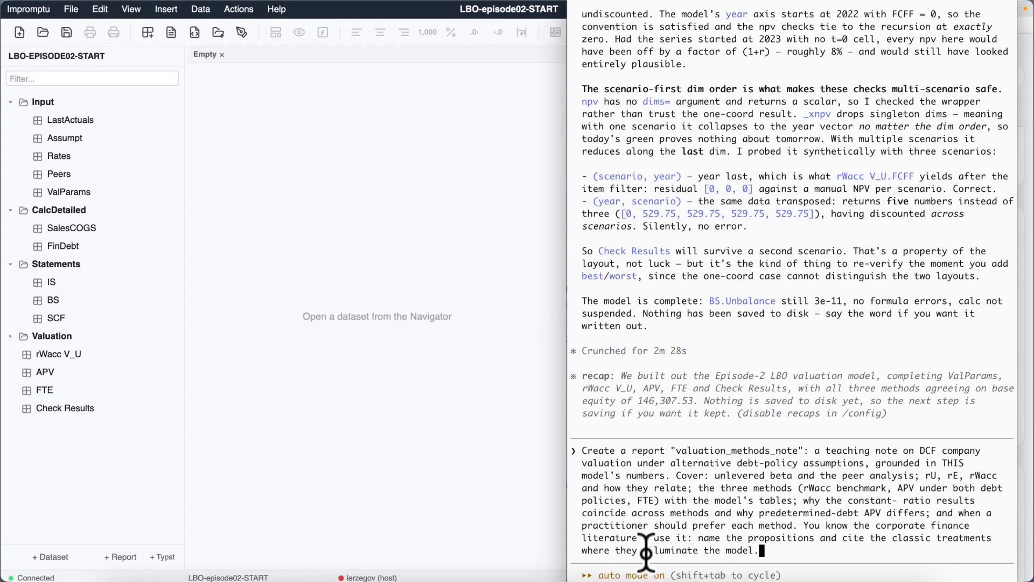
key(Return)
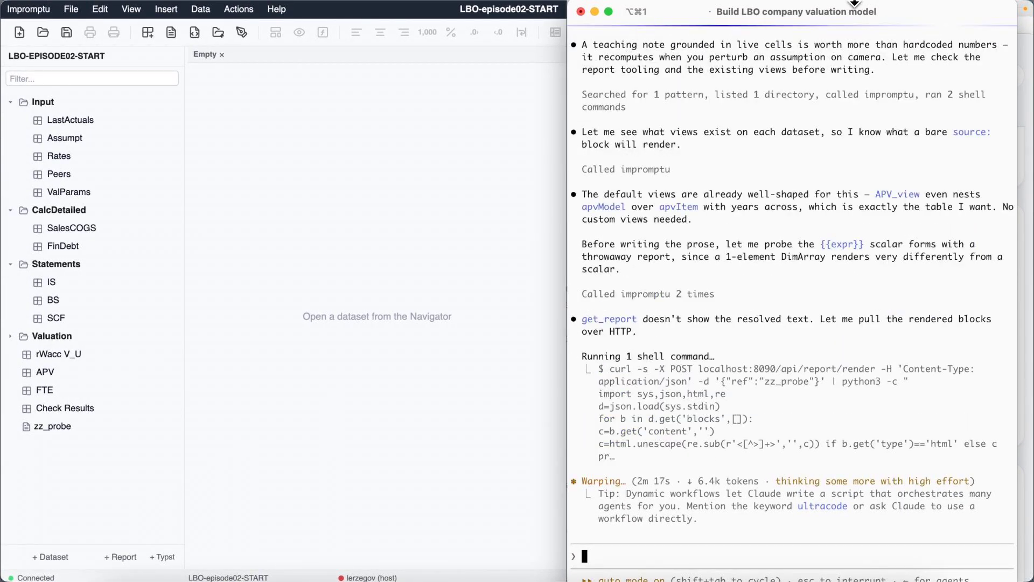
Step: Inspect the zz_probe report's source expressions and rendered preview, and close the report
click(54, 427)
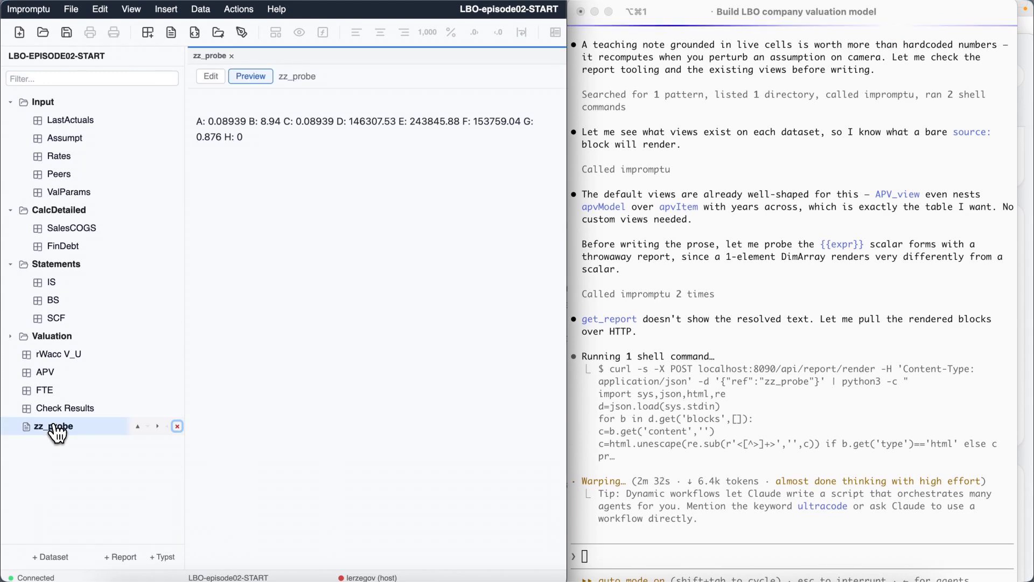
click(212, 78)
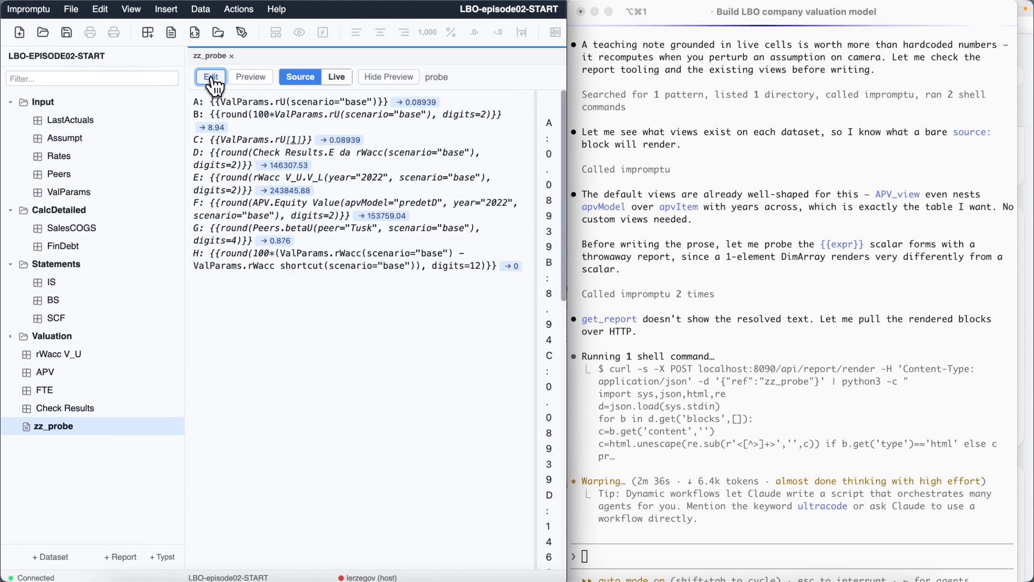
click(247, 78)
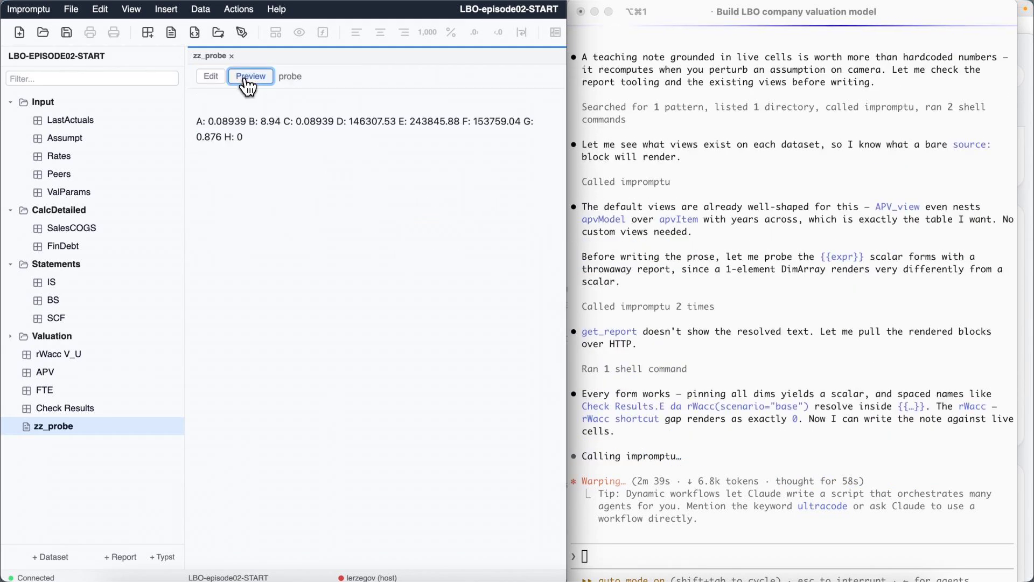
click(232, 56)
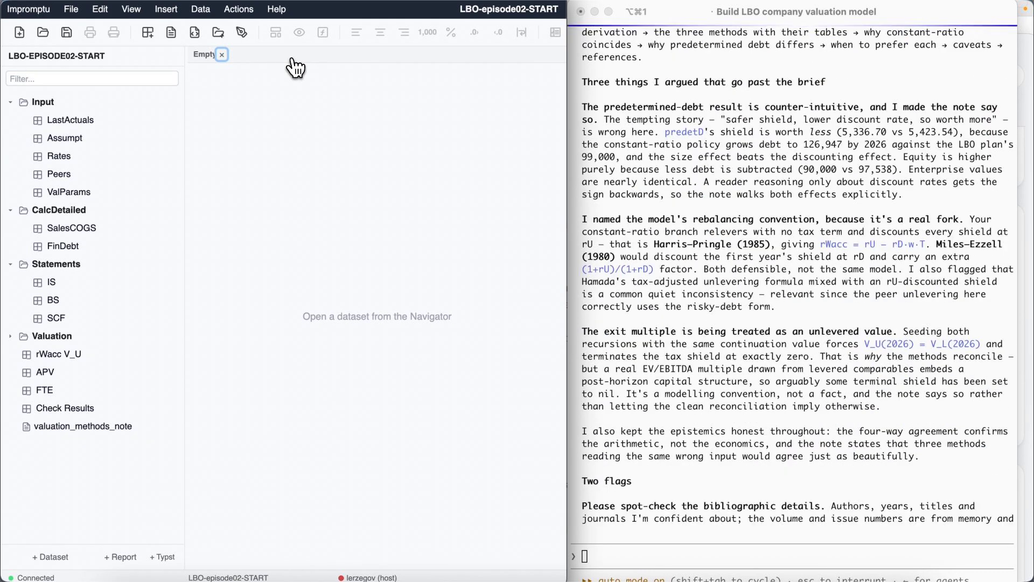
Step: Open the valuation_methods_note report and read through its sections, from the opening question to the caveats in section 10
click(86, 427)
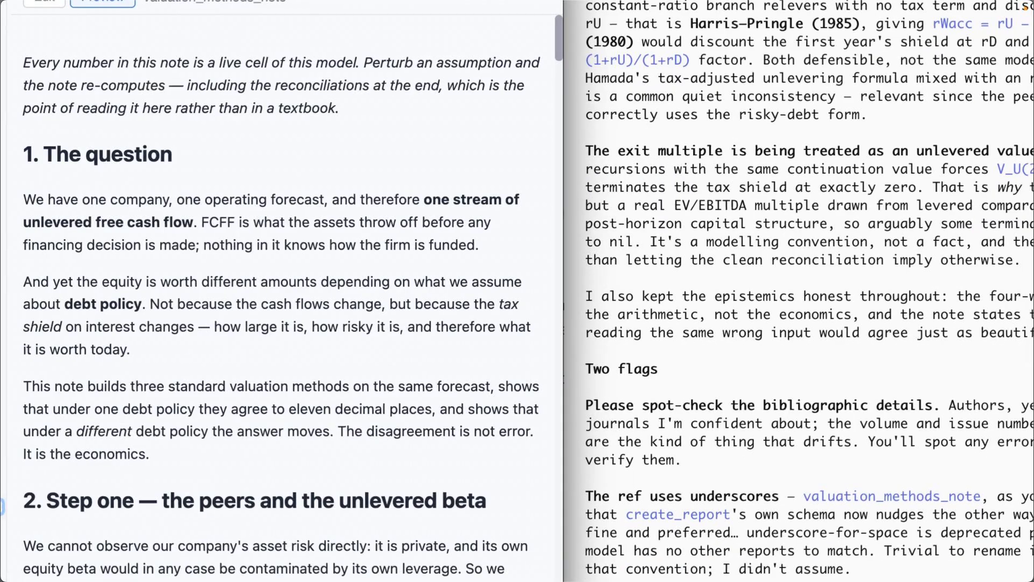
scroll(151, 415, down, 12)
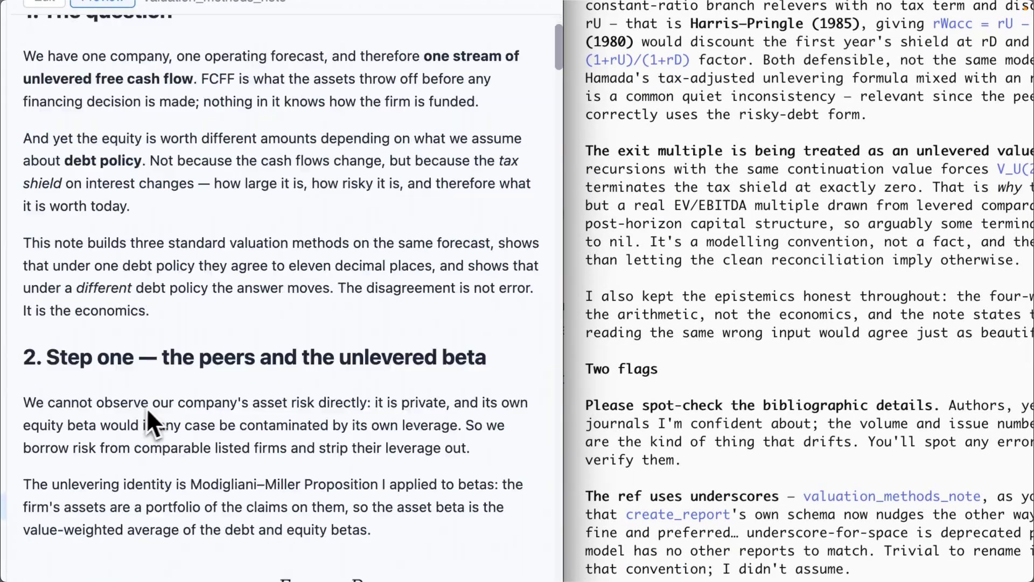
scroll(153, 405, down, 15)
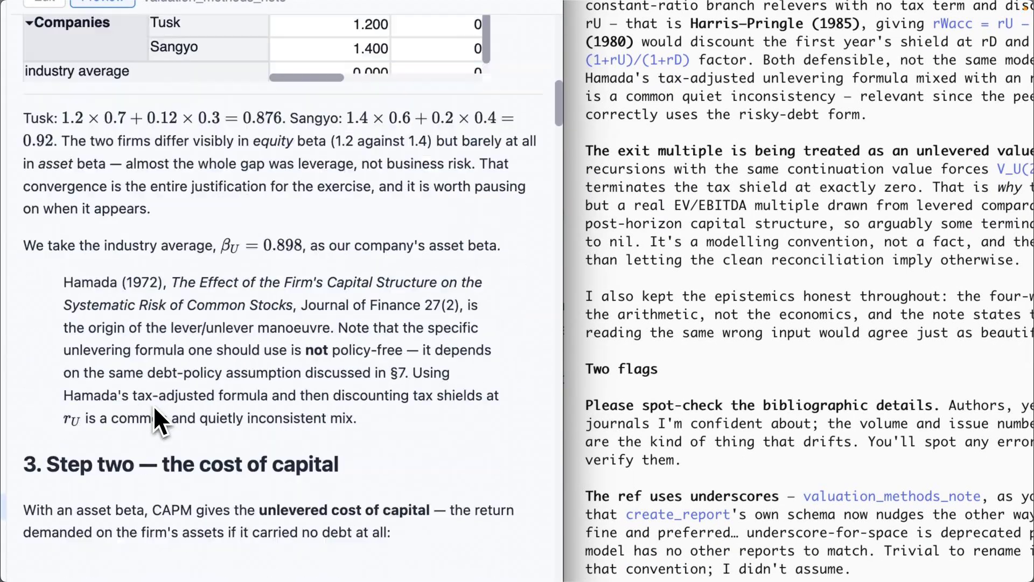
scroll(153, 405, down, 18)
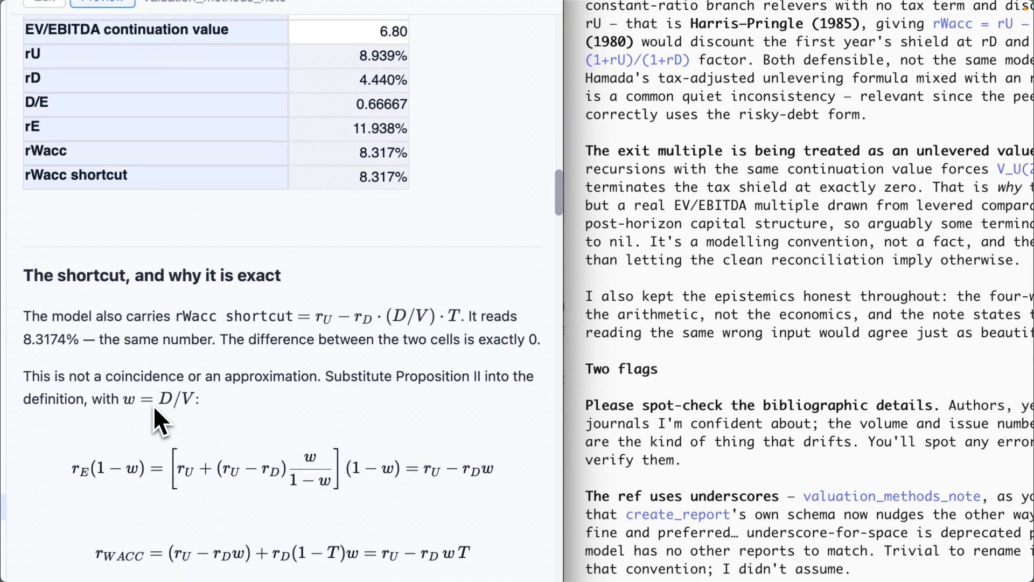
scroll(153, 405, down, 15)
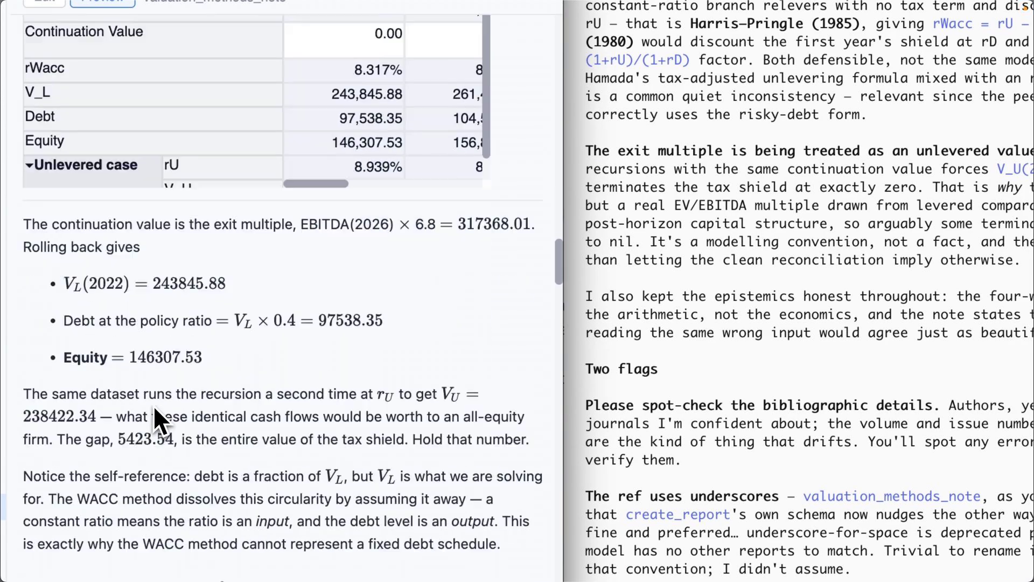
scroll(153, 405, down, 15)
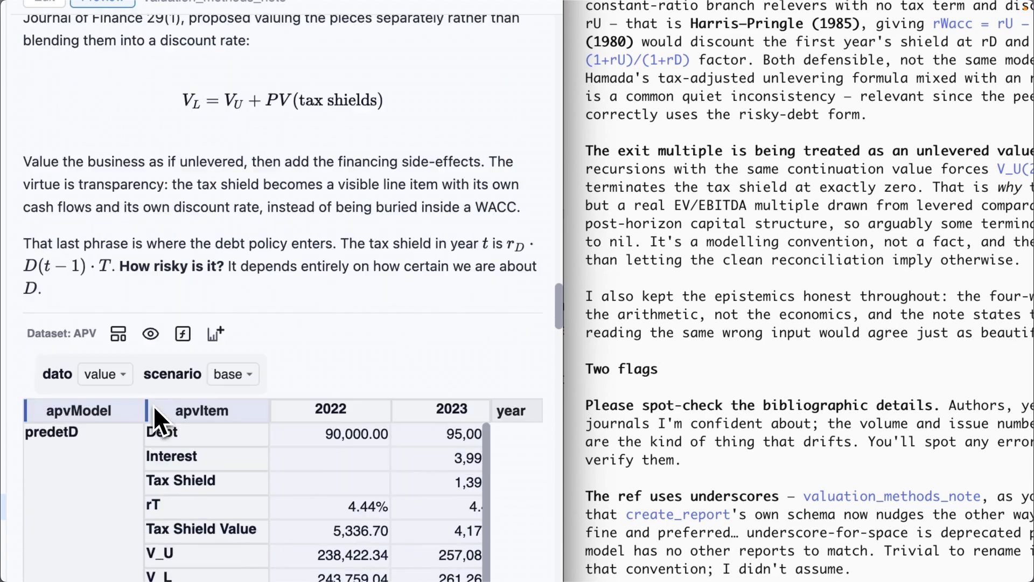
scroll(153, 405, down, 15)
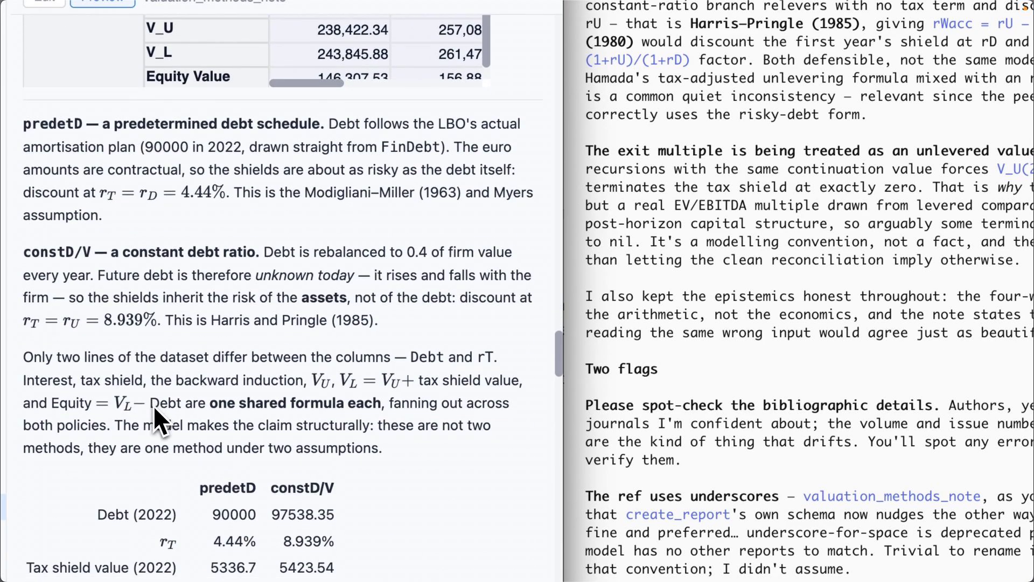
scroll(153, 405, down, 15)
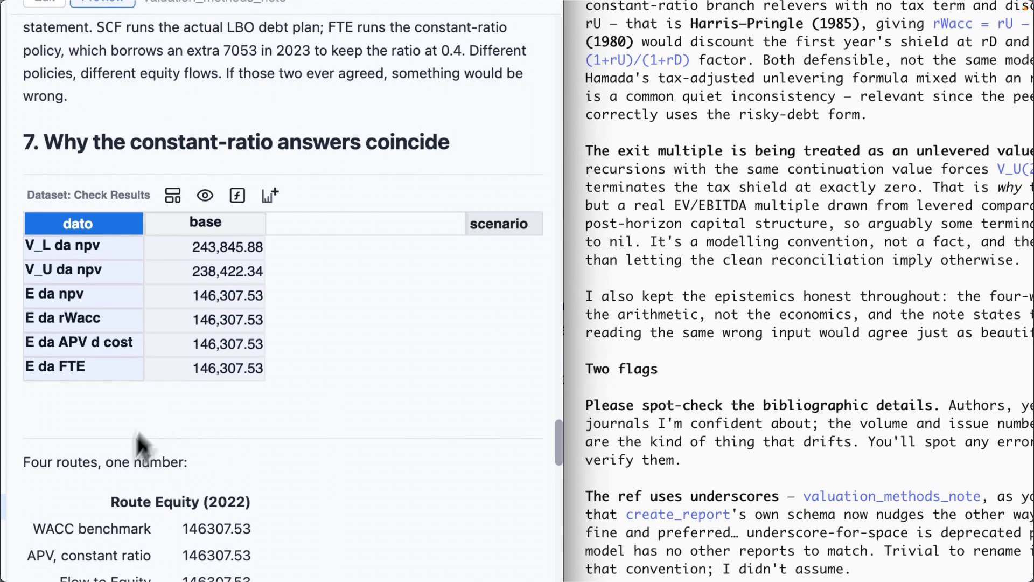
scroll(92, 548, down, 15)
scroll(92, 549, down, 15)
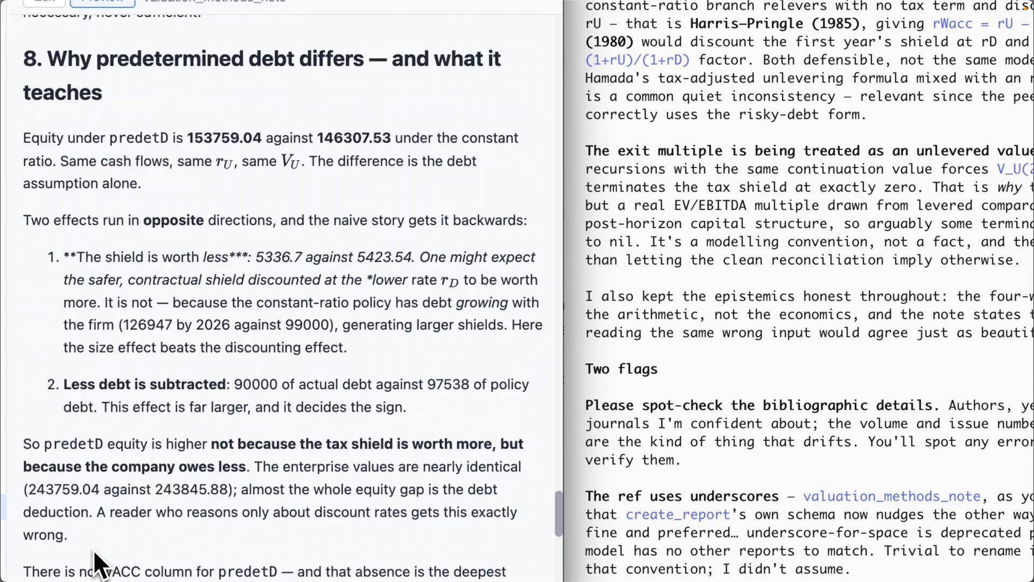
scroll(93, 549, down, 2)
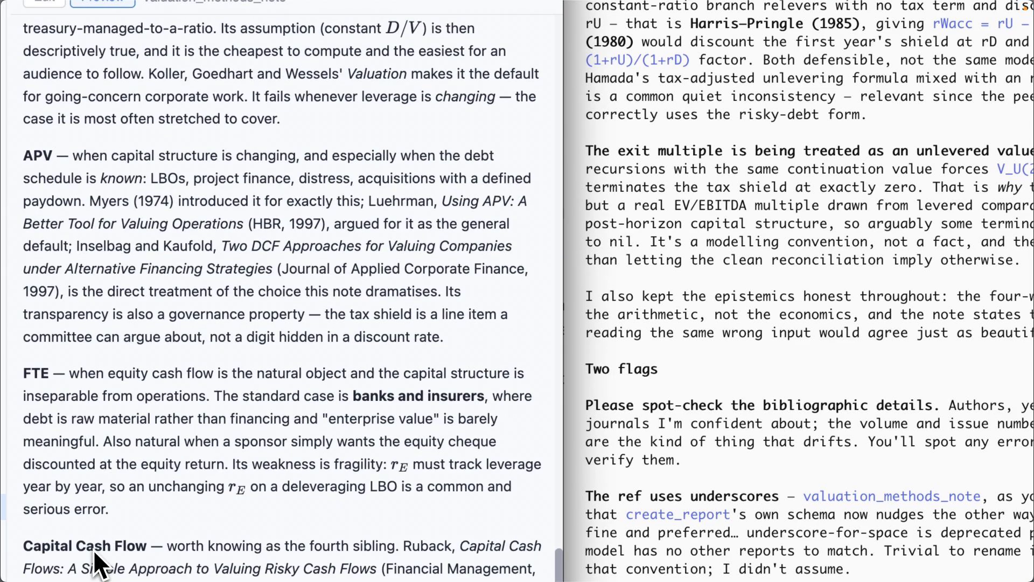
scroll(93, 548, up, 6)
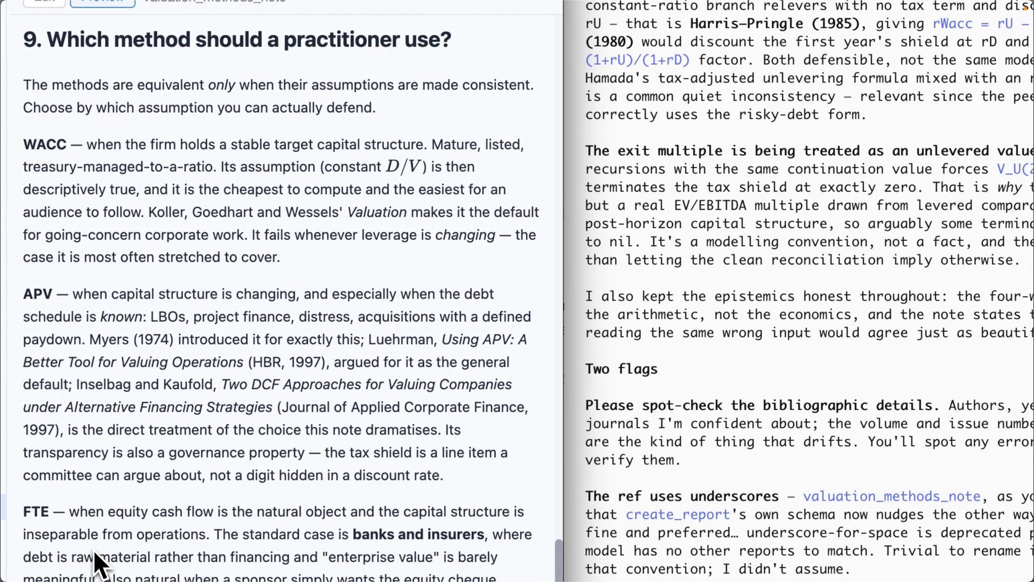
scroll(92, 548, down, 10)
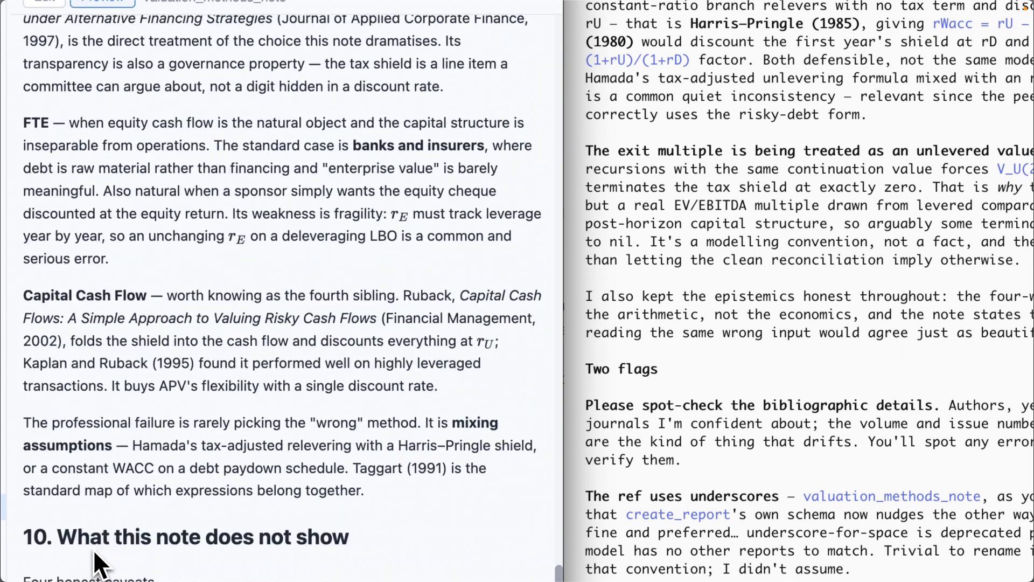
scroll(92, 548, down, 5)
scroll(96, 557, up, 4)
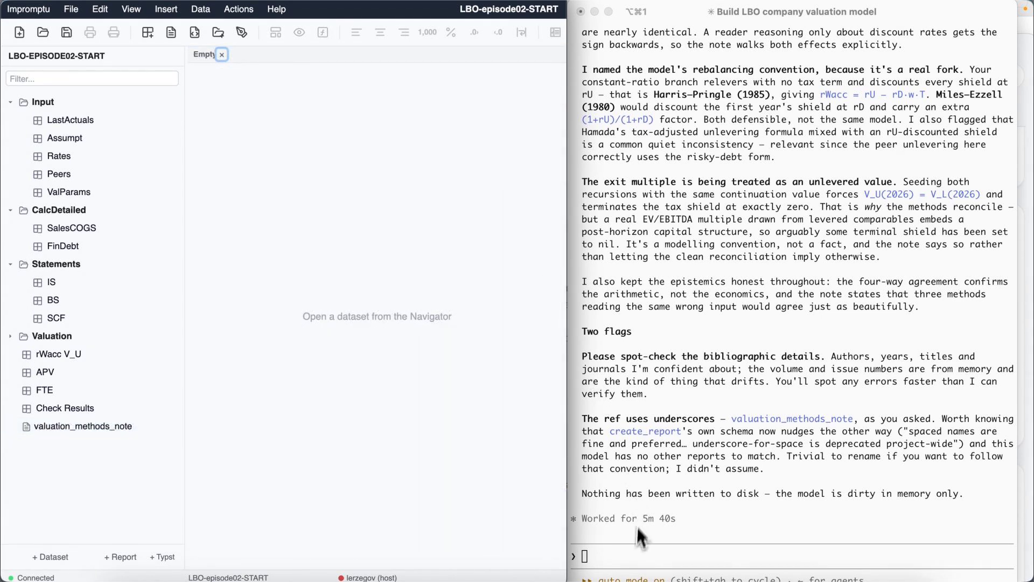
Step: Ask the assistant to add "best" and "worst" scenarios with plausible inputs, leave every formula untouched, and show valuation results across the three scenarios
click(624, 557)
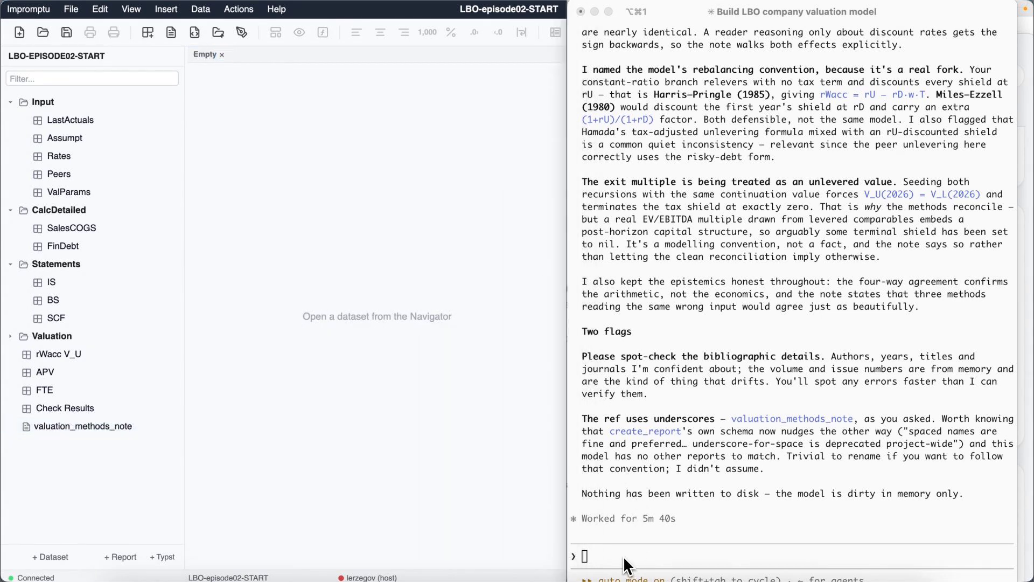
text(The model was designed to carry multiple scenarios. Add a "best" and a "worst" scenario and fill in plausible input values – Assumpt growth and margin drivers, Rates, Peers betas, ValParams market parameters – leaving every formula untouched. Then show me the valuation results across the three scenarios.)
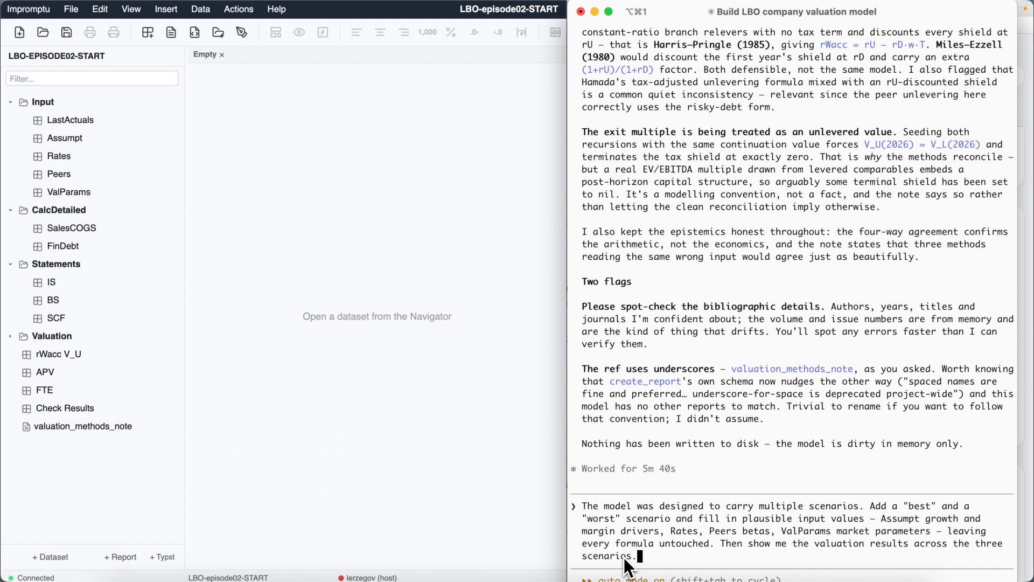
key(Return)
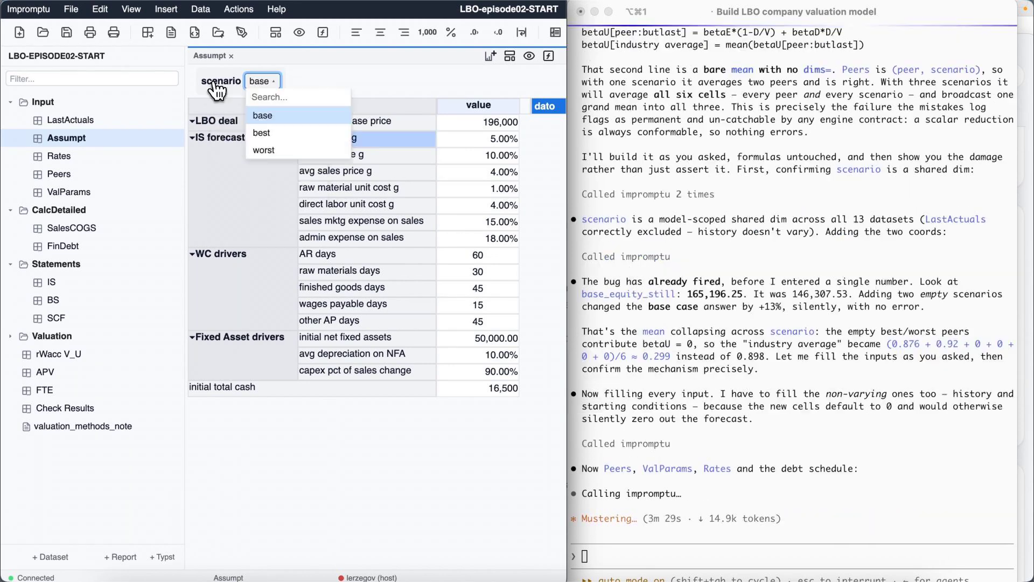
Step: Display the Assumpt dataset for the best scenario and for the worst scenario to review the filled-in growth, margin and working-capital drivers
click(258, 113)
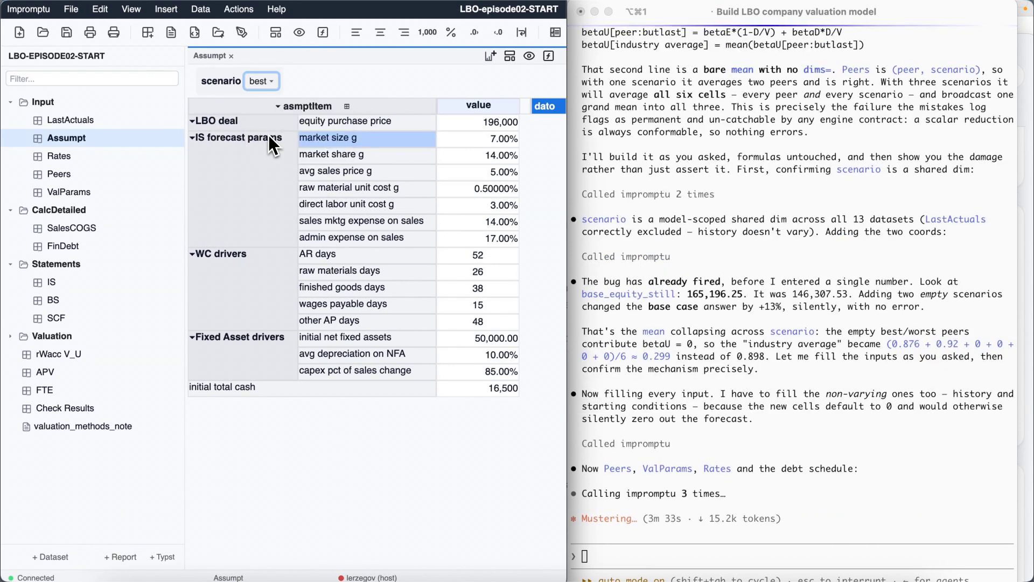
click(269, 83)
click(272, 146)
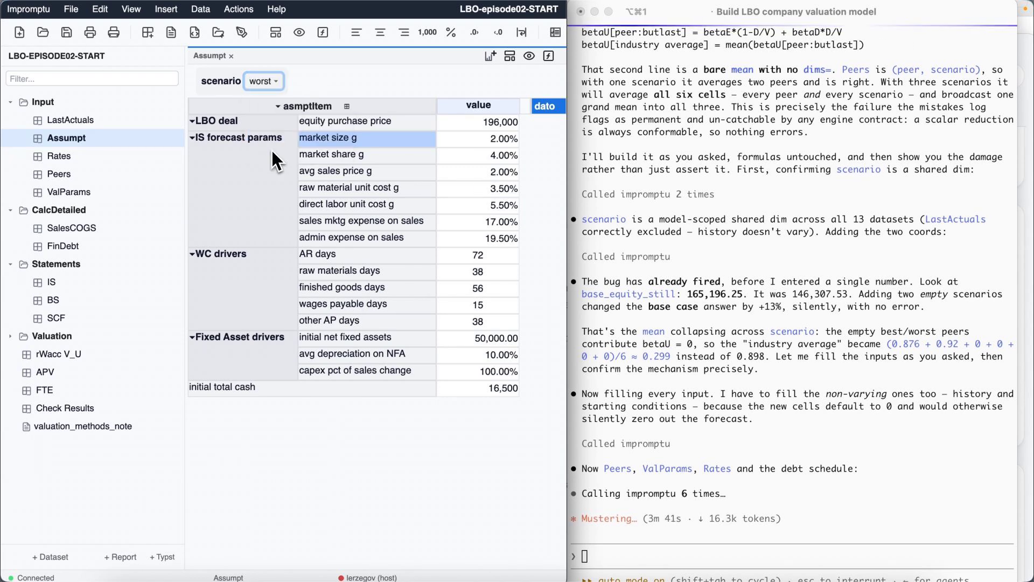
Step: Open the Peers and ValParams datasets to review their betas and market parameters across the scenarios
click(60, 174)
click(65, 192)
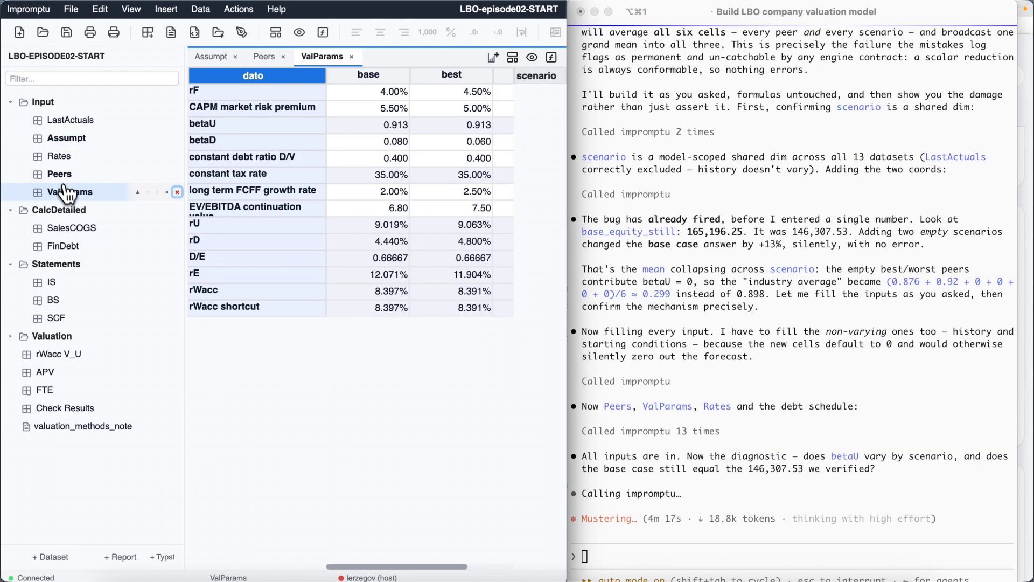
mouse_move(567, 352)
mouse_down()
mouse_move(680, 362)
mouse_move(563, 370)
mouse_up()
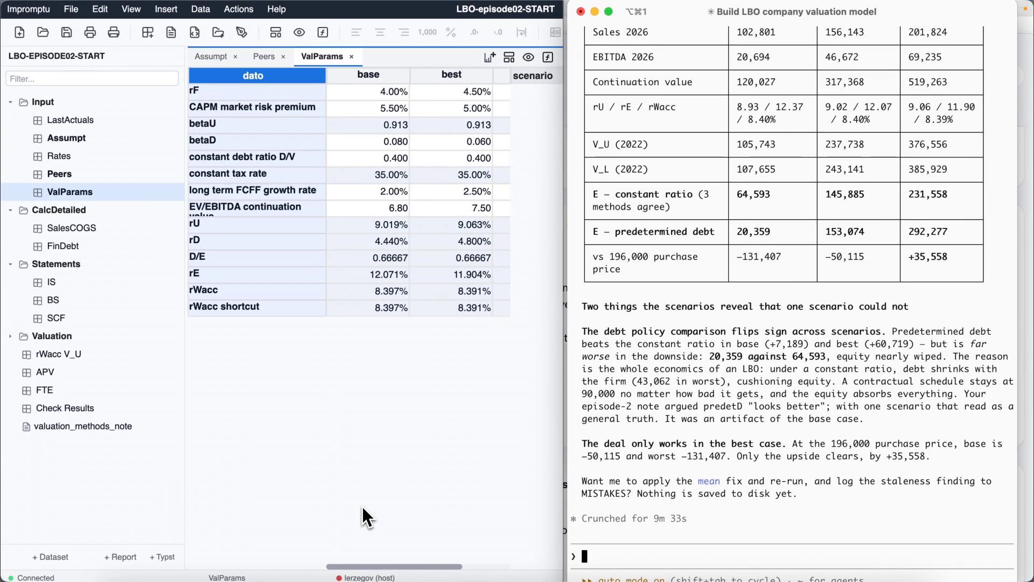
Step: Open the Check Results dataset and compare the firm and equity values of the valuation methods across base, best and worst
click(362, 506)
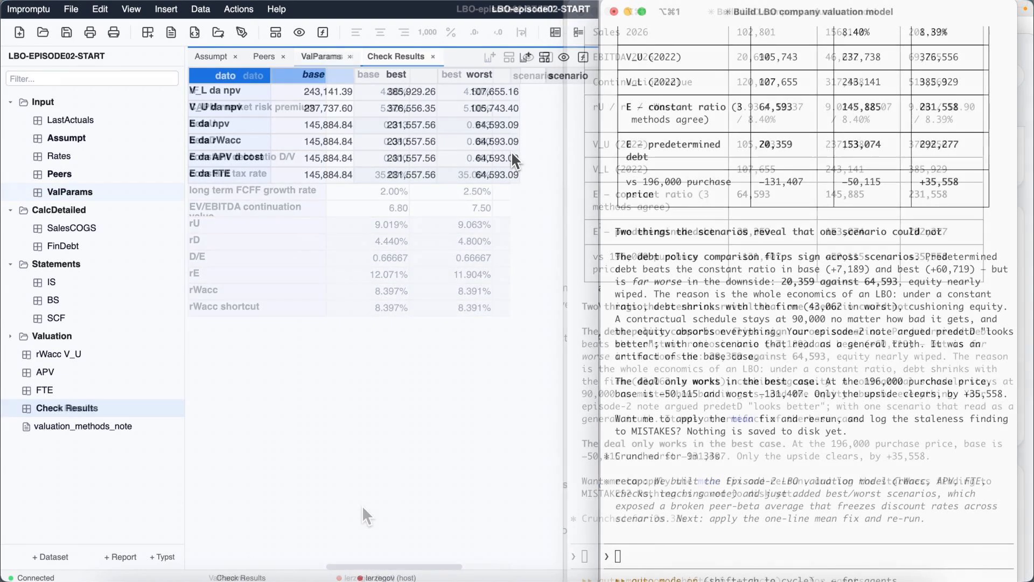
click(334, 93)
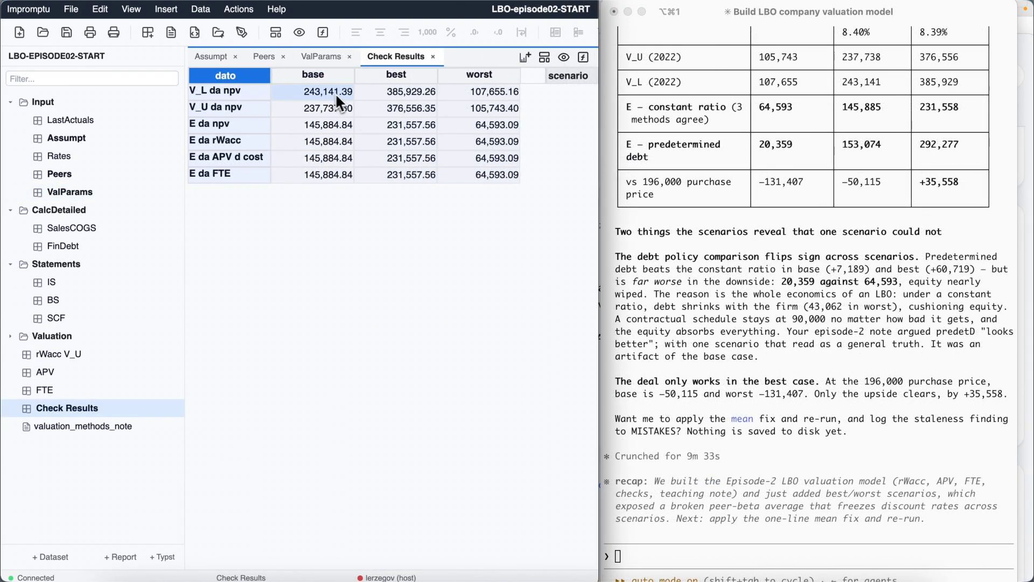